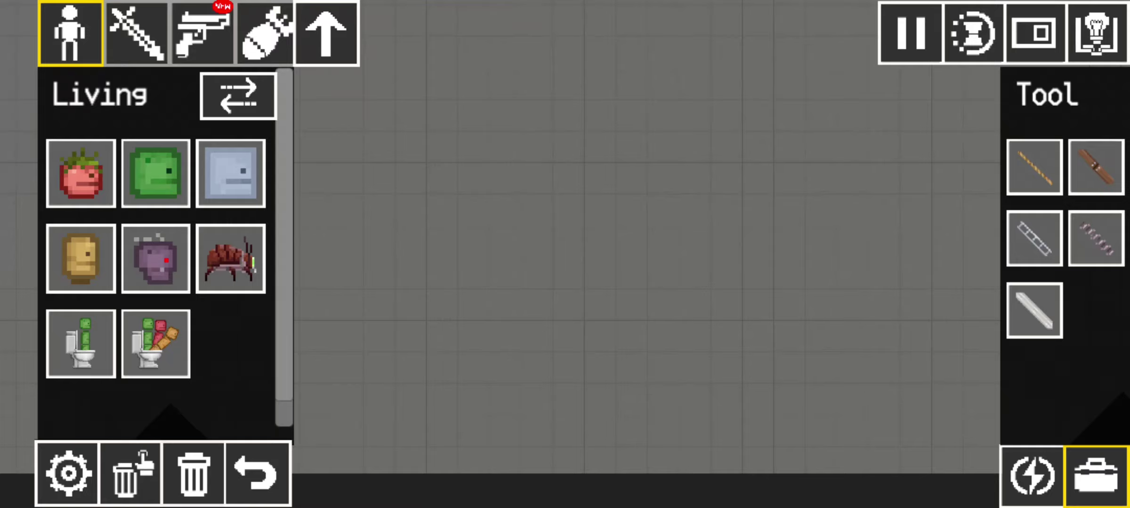
Spawn a row of tomato ragdolls across the floor
click(81, 174)
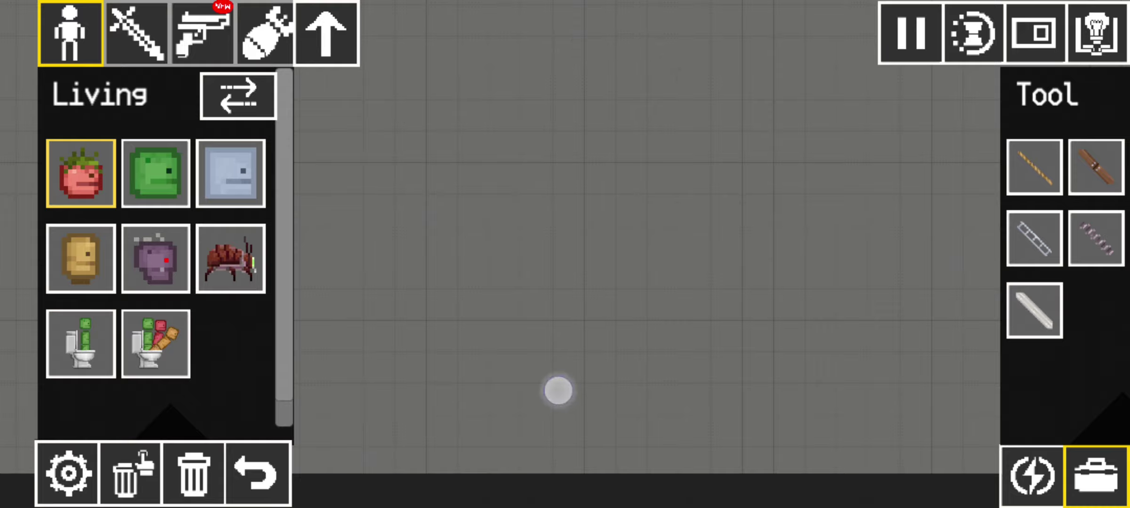
click(665, 326)
click(759, 345)
click(612, 301)
click(859, 353)
click(661, 313)
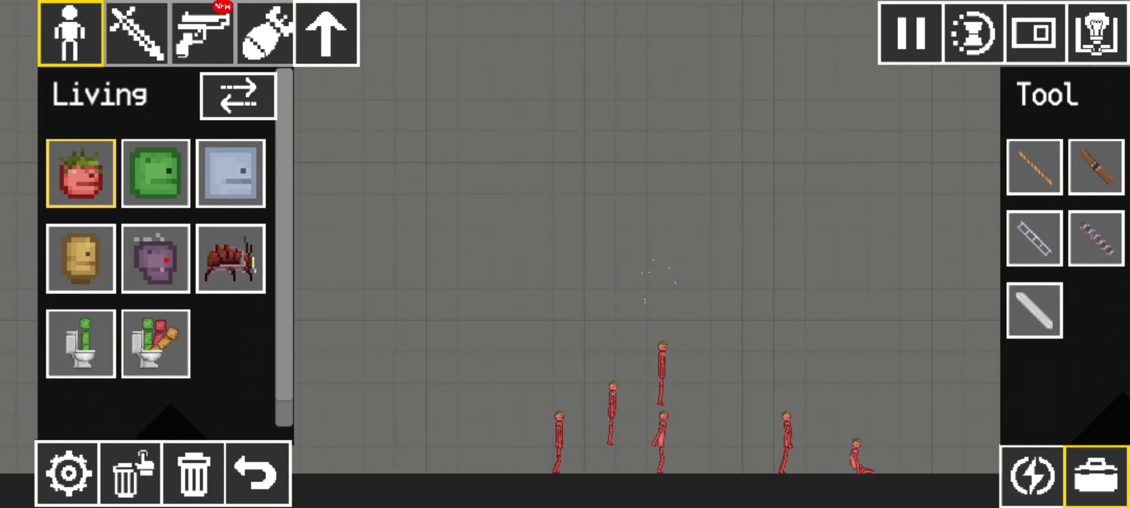
click(764, 318)
click(733, 325)
click(587, 334)
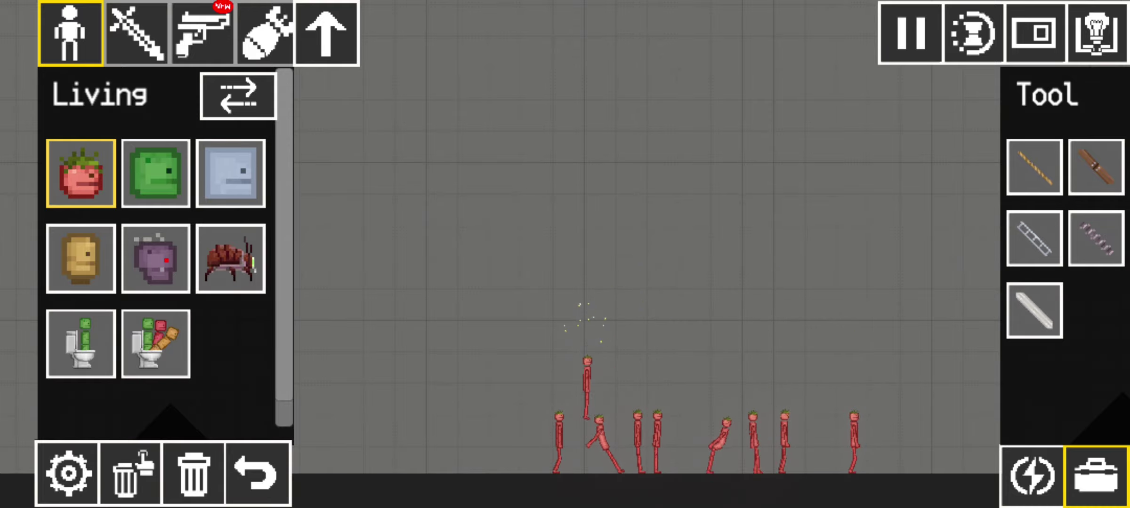
click(546, 336)
click(500, 340)
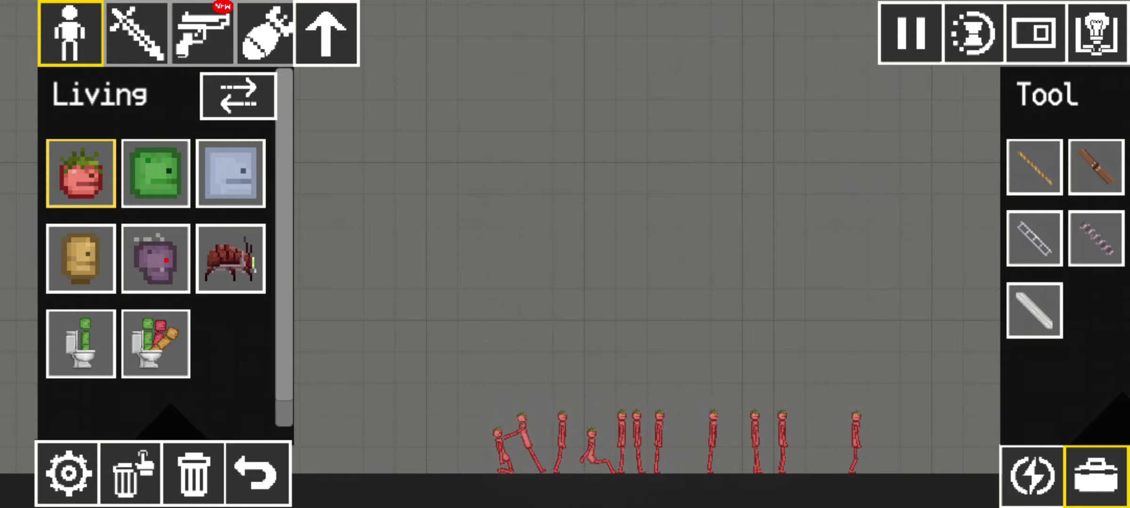
Spawn an alien bug and place it on a tomato ragdoll's head
click(230, 258)
click(422, 343)
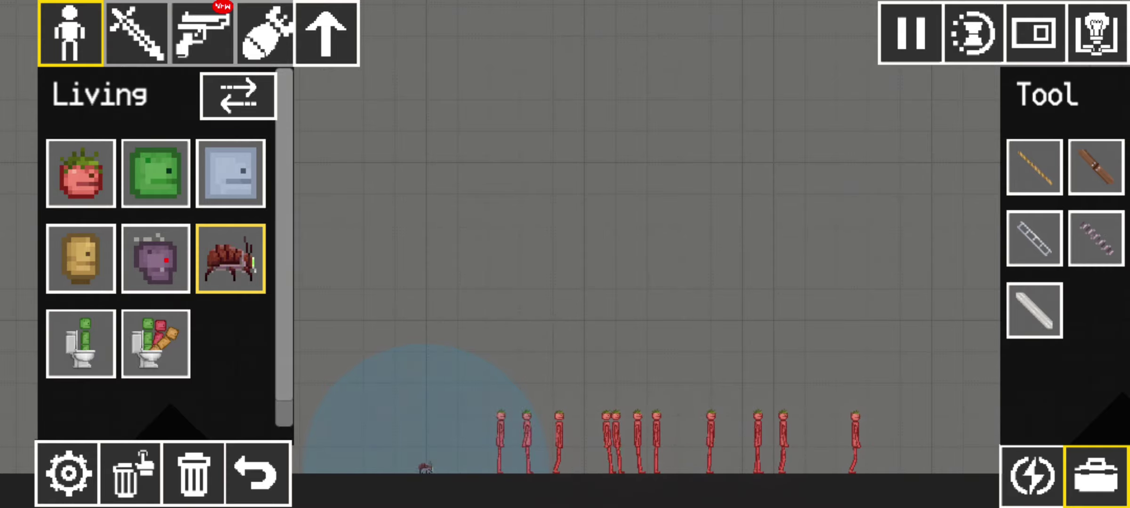
drag(424, 468, 636, 408)
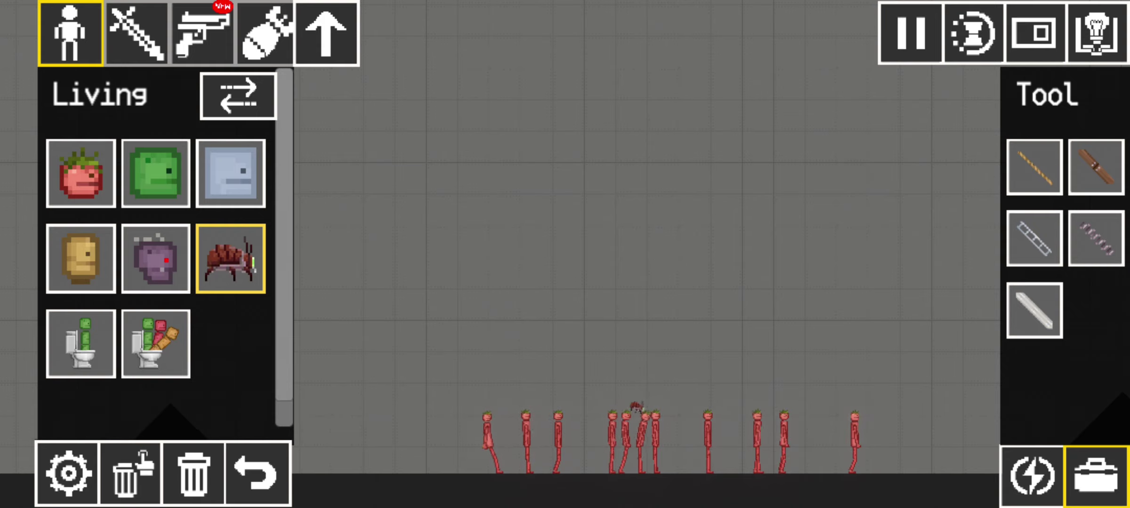
Spawn a Robocom robot at each end of the crowd
click(231, 173)
click(445, 335)
click(962, 291)
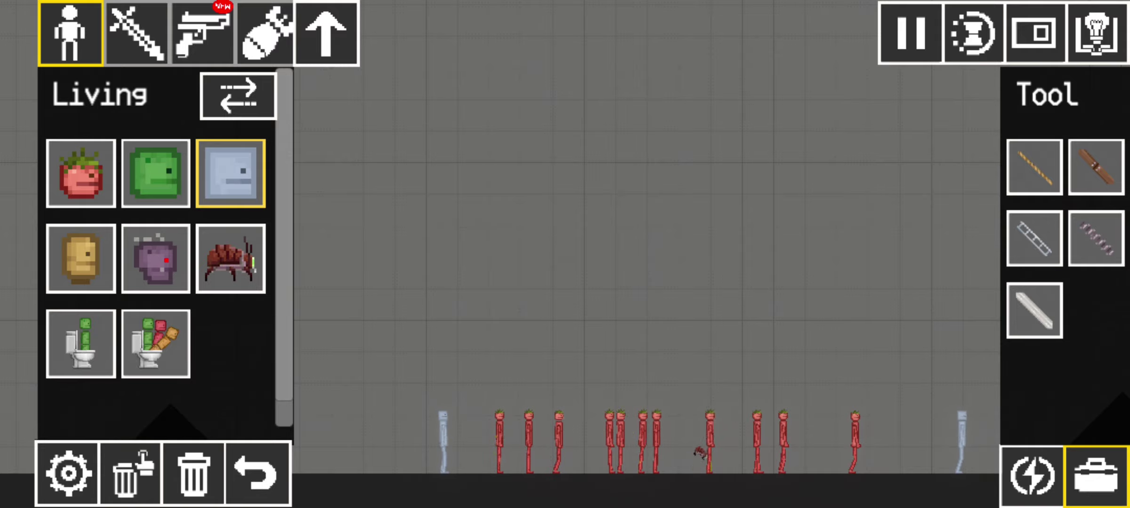
Stand a cluster of upright pikes on the ground next to the right-hand robot
click(137, 32)
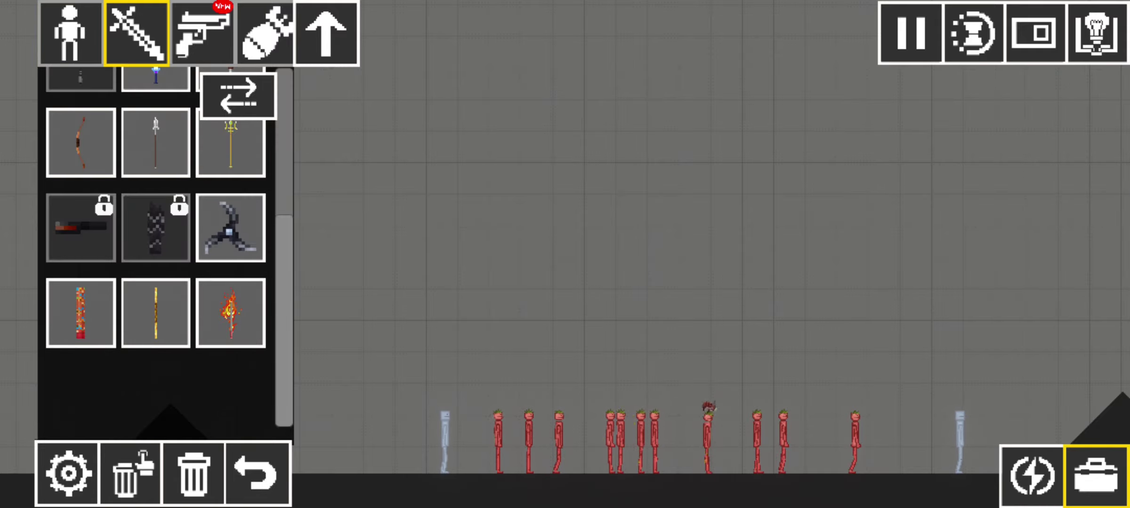
click(155, 141)
click(999, 265)
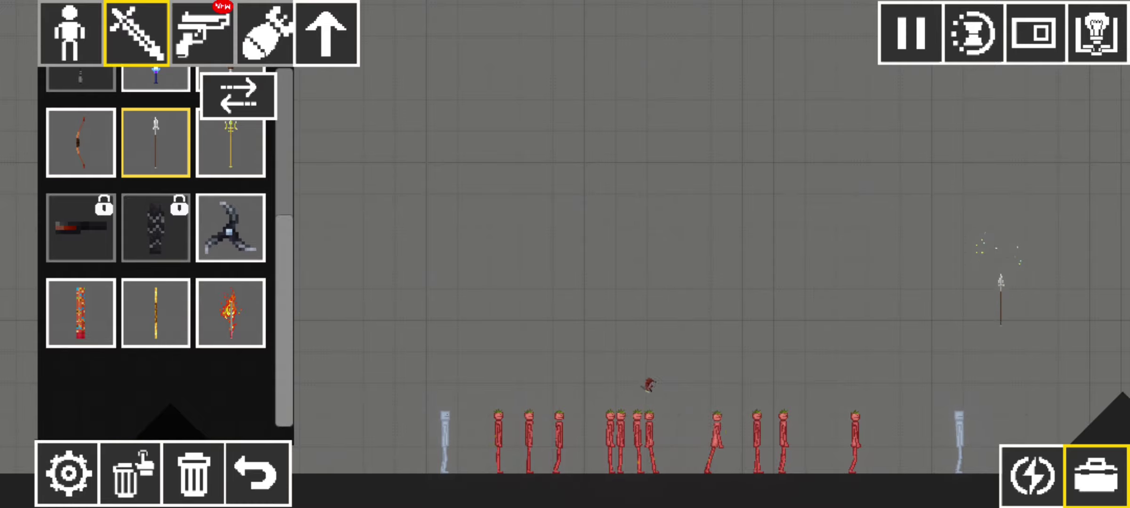
drag(856, 449, 1001, 144)
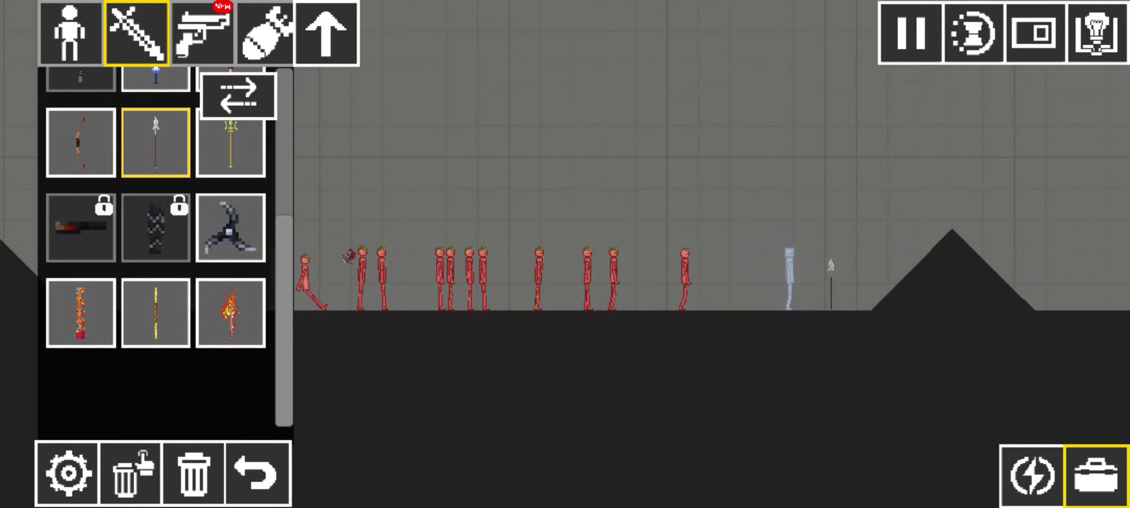
click(832, 288)
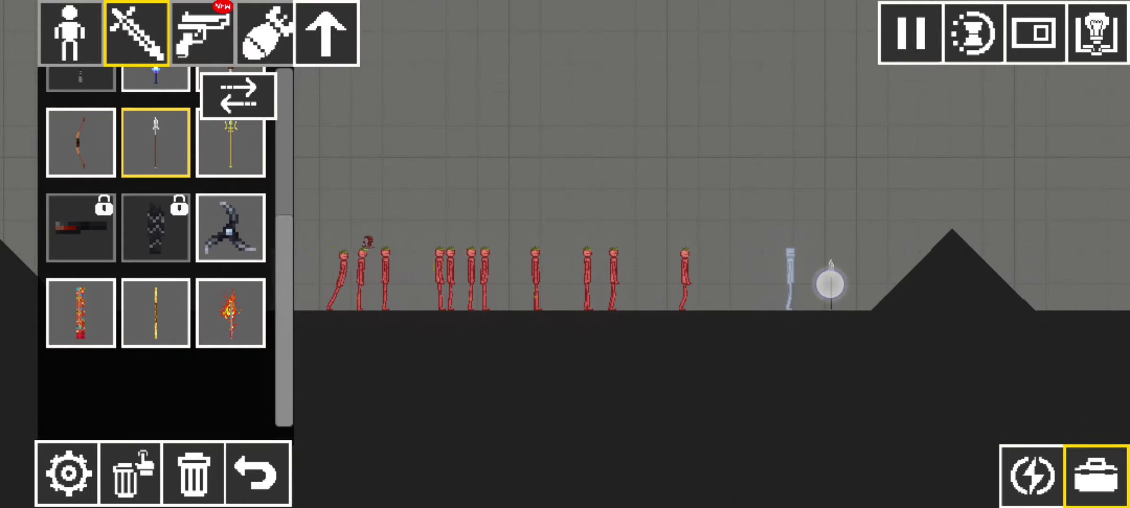
click(832, 288)
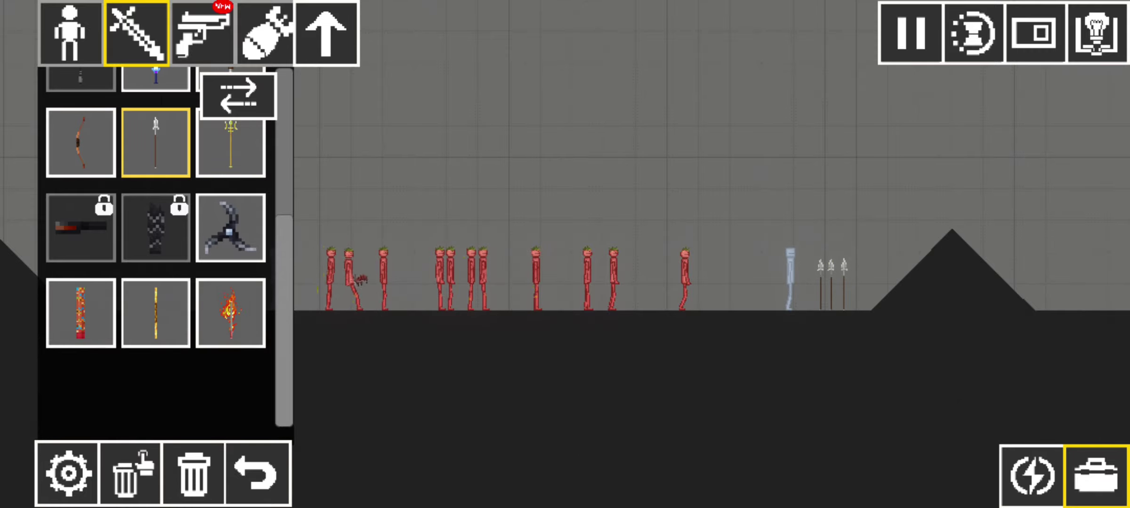
click(838, 263)
click(847, 266)
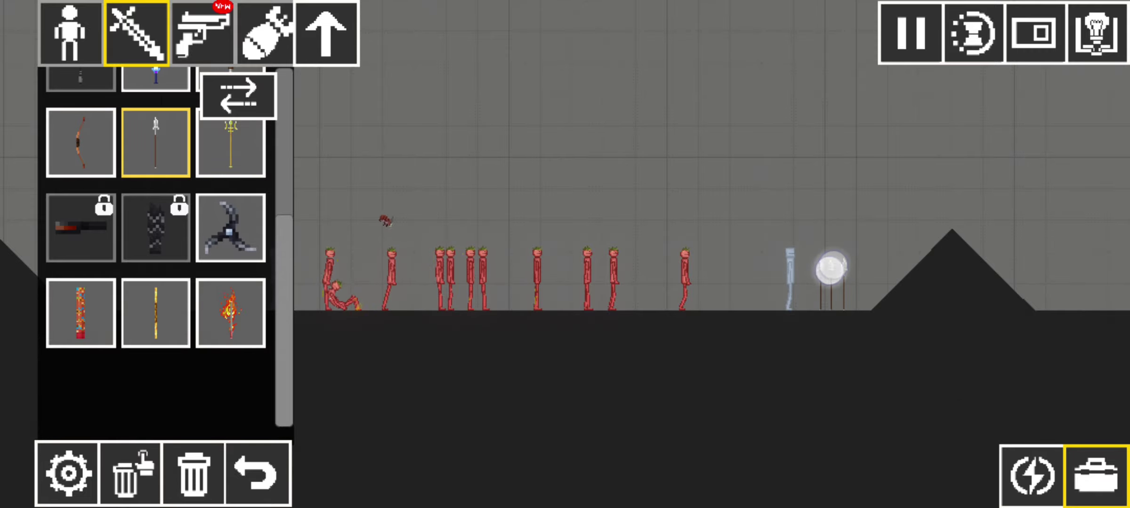
click(69, 474)
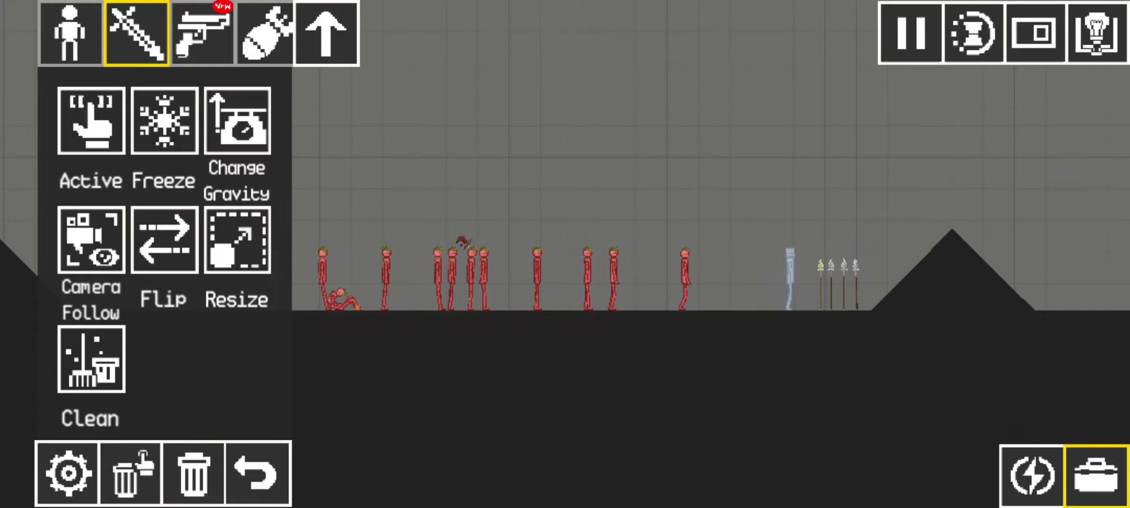
Resize the leftmost pike into a giant spear and drag it onto the hill
click(237, 238)
click(820, 281)
mouse_move(927, 285)
mouse_down()
mouse_move(896, 319)
mouse_move(582, 18)
mouse_move(638, 196)
mouse_up()
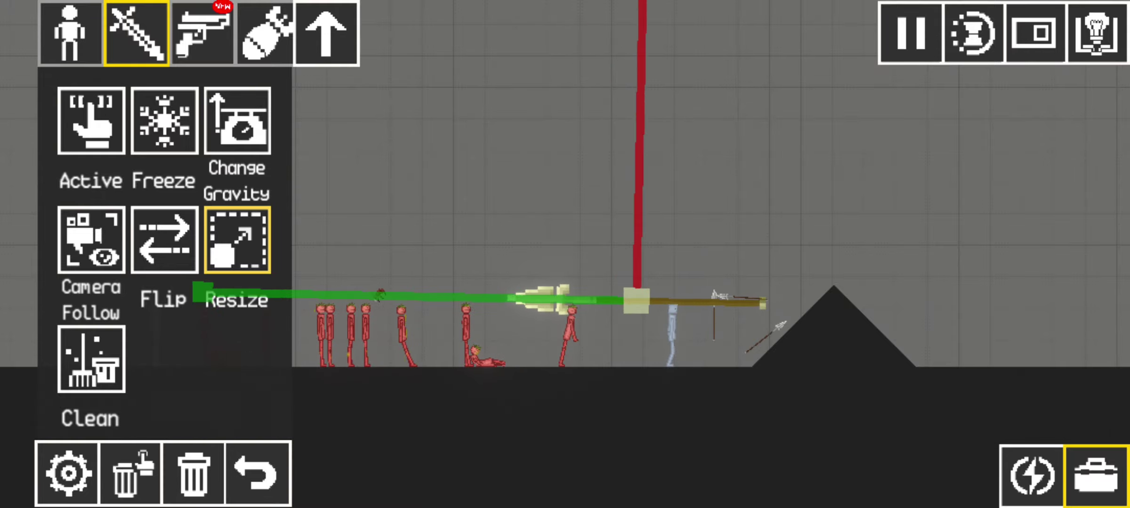
drag(794, 397, 795, 248)
mouse_move(795, 353)
mouse_down()
mouse_move(795, 265)
mouse_move(795, 353)
mouse_up()
click(237, 240)
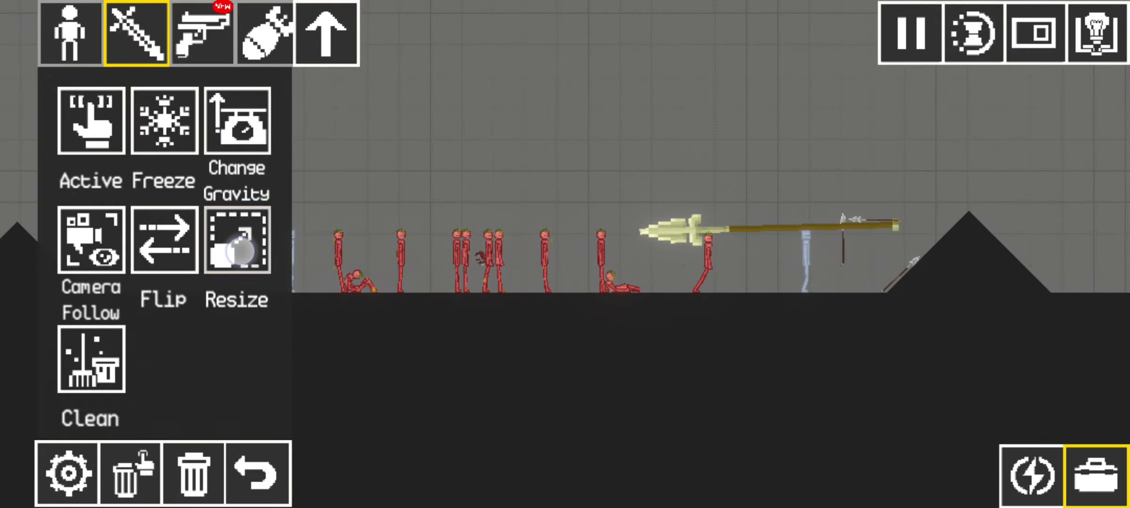
mouse_move(741, 229)
mouse_down()
mouse_move(922, 259)
mouse_move(532, 375)
mouse_up()
Fling the giant spear over the ragdolls and across the hill to the right
click(185, 420)
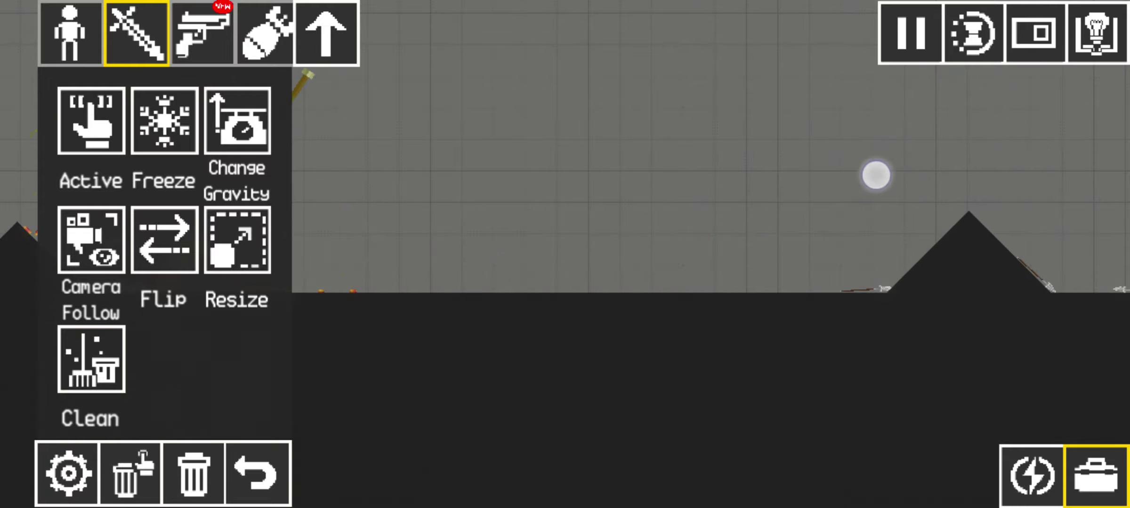
drag(874, 174, 441, 175)
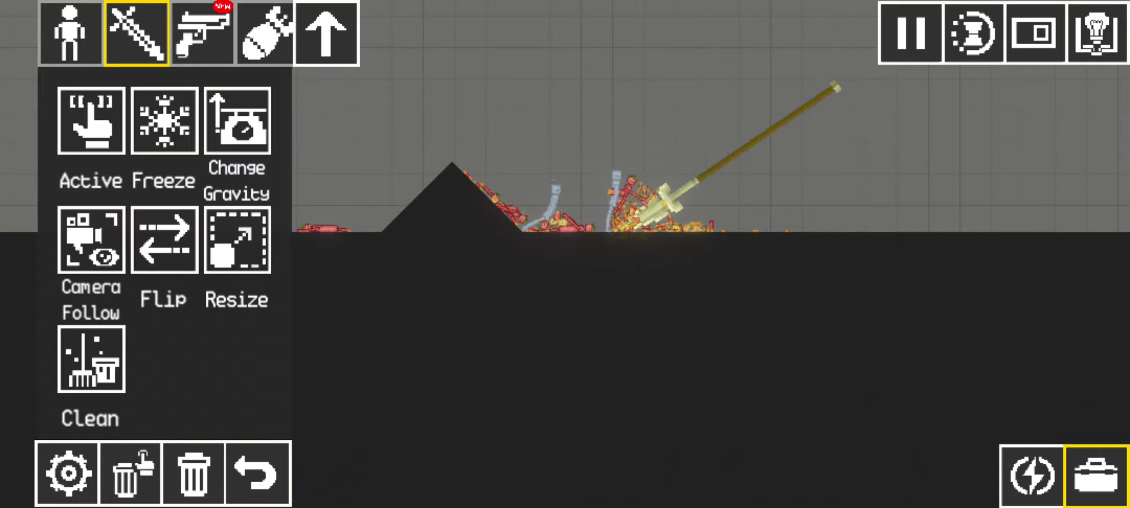
mouse_move(750, 142)
mouse_down()
mouse_move(1074, 254)
mouse_move(619, 159)
mouse_up()
click(525, 305)
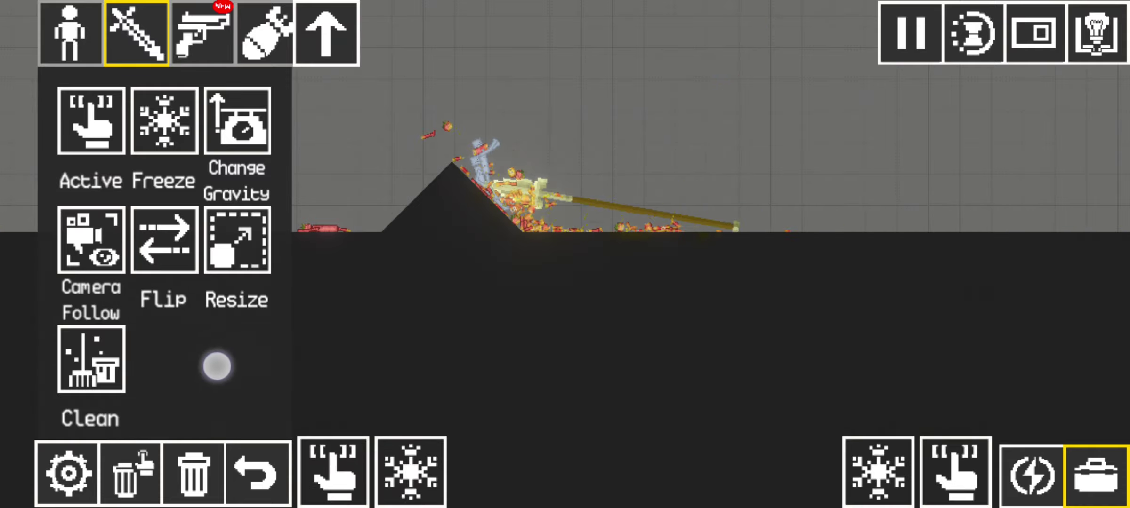
drag(795, 194, 1106, 194)
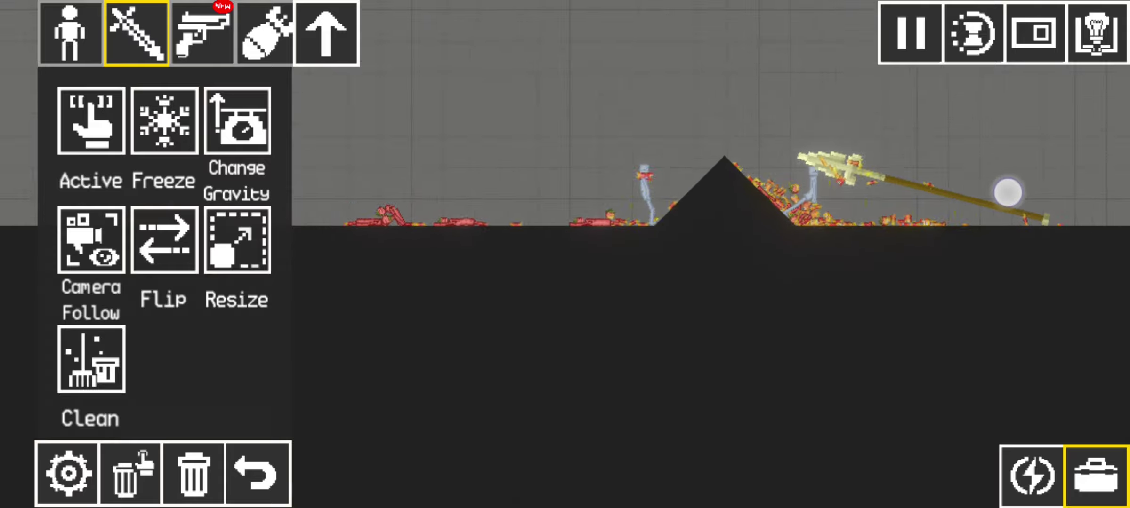
drag(1015, 132, 1042, 203)
mouse_move(794, 203)
mouse_down()
mouse_move(783, 240)
mouse_move(1104, 203)
mouse_up()
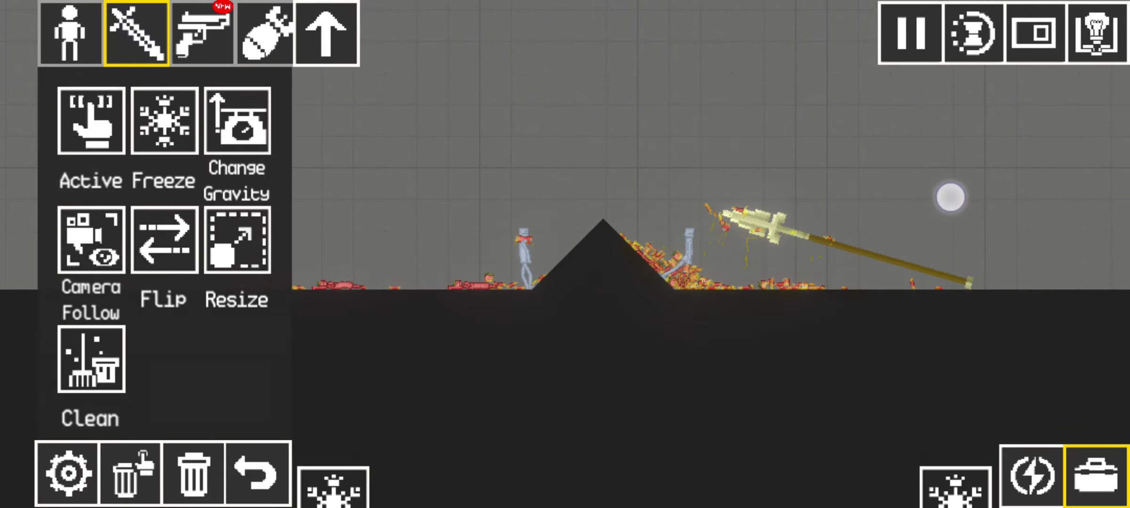
click(686, 329)
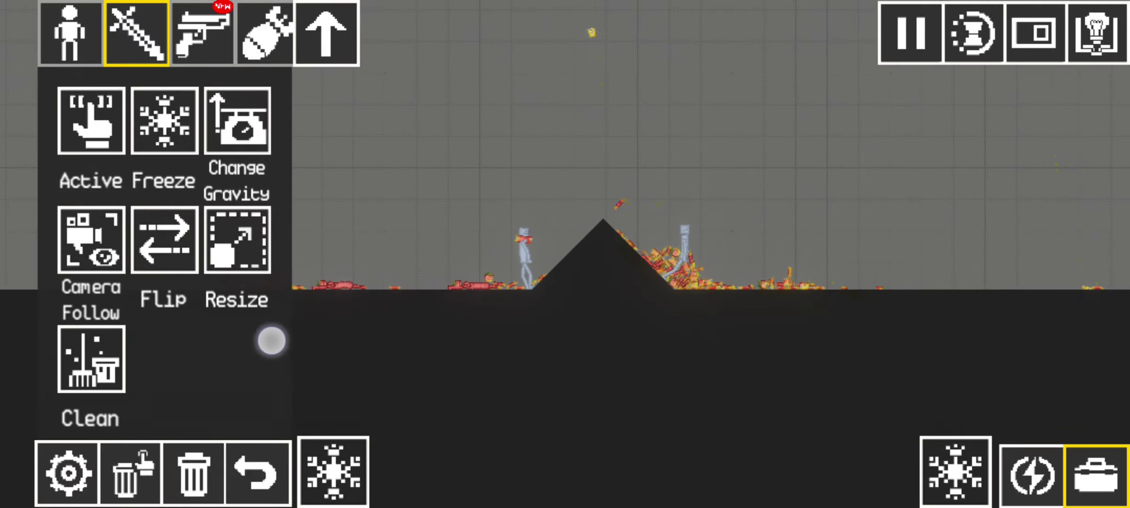
Swing the spear back through the ragdoll pile and leave it balanced on the hill's peak
click(265, 345)
drag(883, 321, 637, 399)
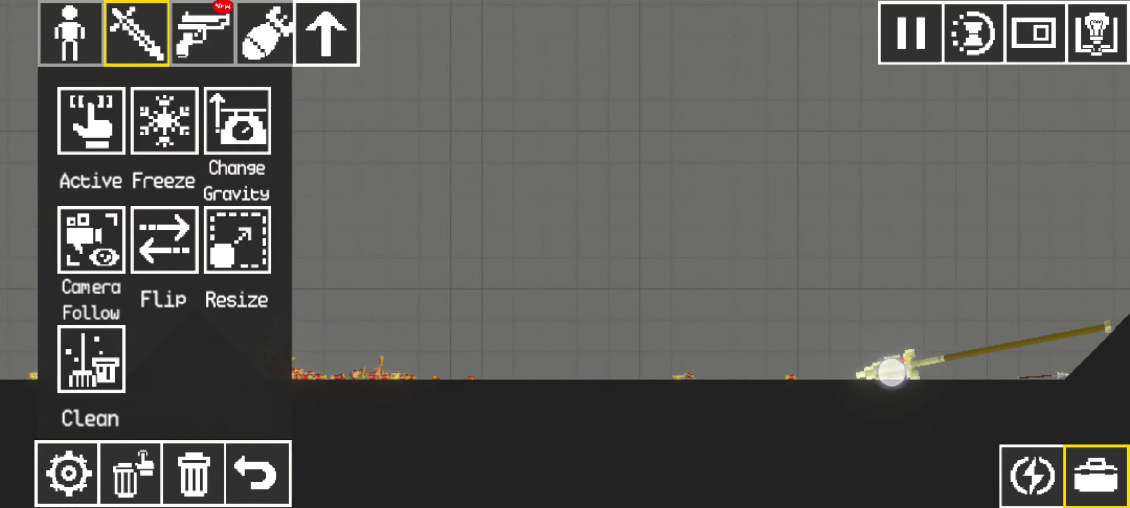
drag(891, 373, 468, 432)
drag(909, 292, 794, 230)
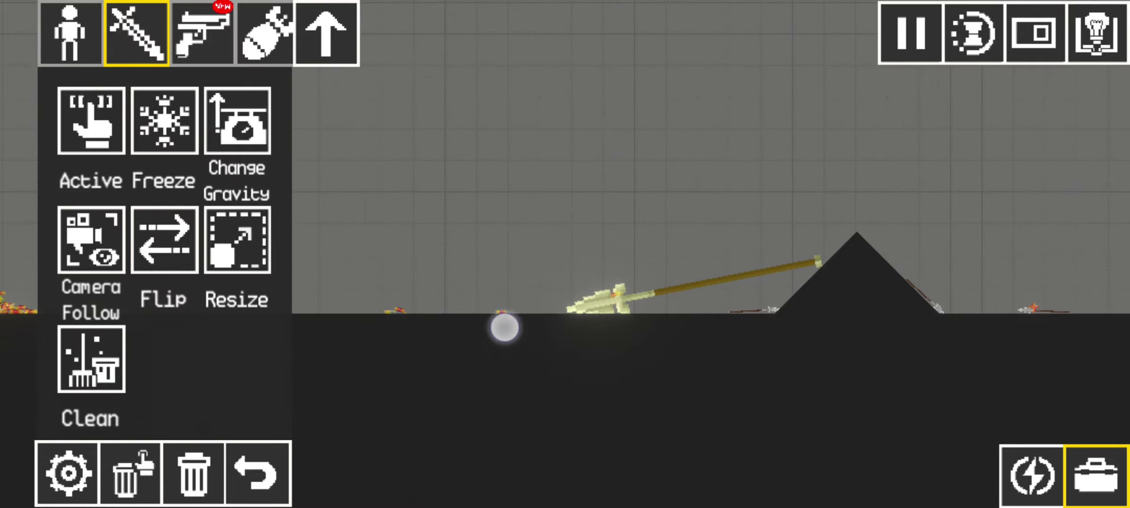
mouse_move(503, 329)
mouse_down()
mouse_move(565, 389)
mouse_move(861, 423)
mouse_move(1006, 424)
mouse_up()
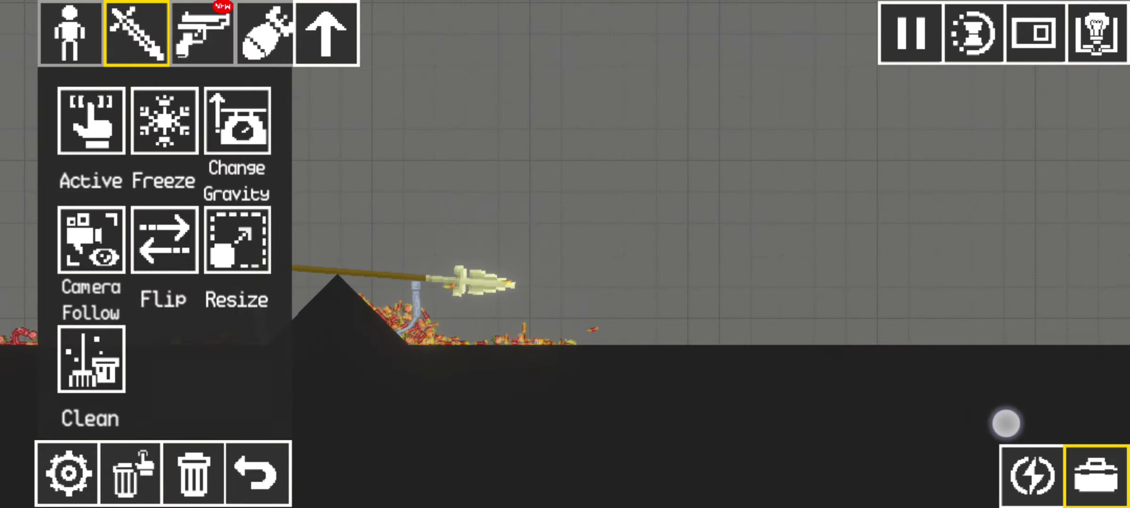
drag(547, 278, 751, 293)
mouse_move(751, 294)
mouse_down()
mouse_move(718, 363)
mouse_move(280, 386)
mouse_move(301, 292)
mouse_up()
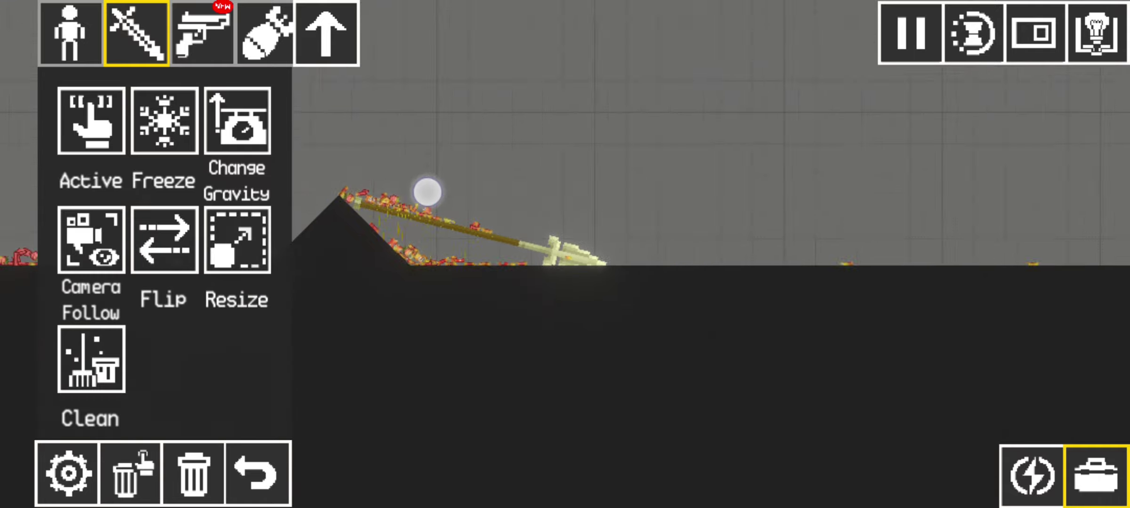
drag(429, 189, 971, 265)
mouse_move(1016, 291)
mouse_down()
mouse_move(530, 221)
mouse_move(380, 160)
mouse_up()
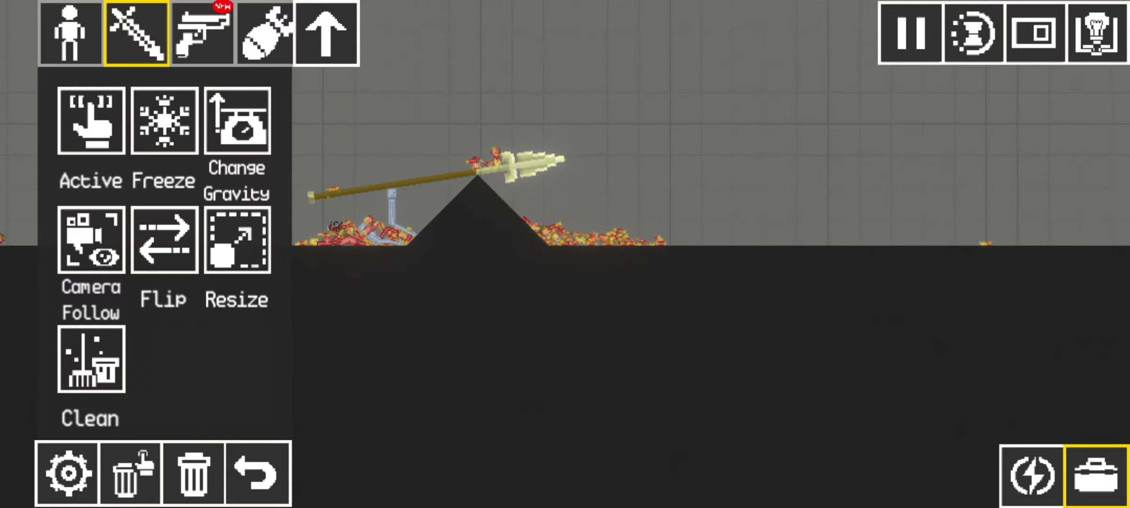
drag(503, 229, 855, 327)
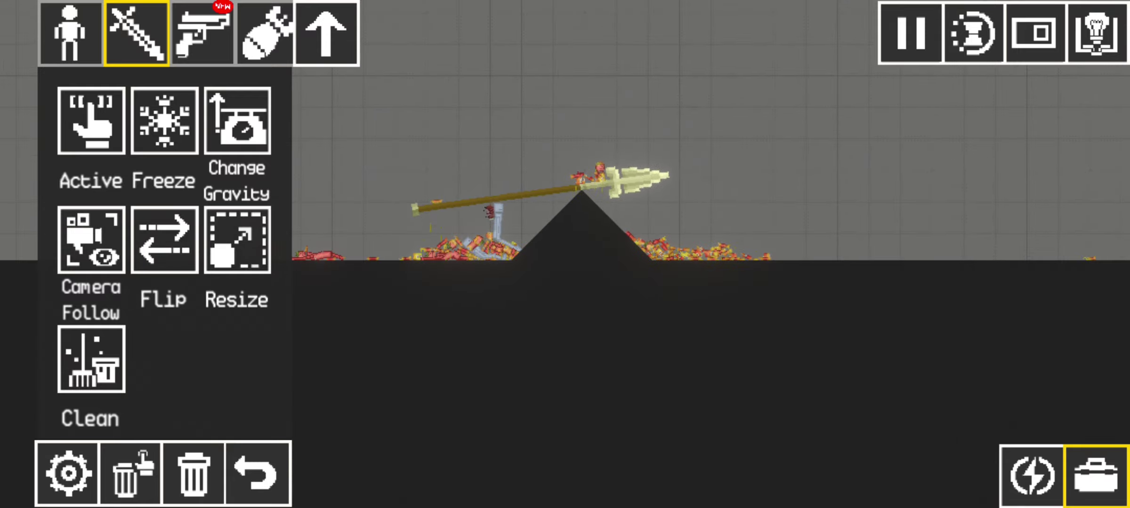
Rain flaming swords onto the spear and ragdoll pile, then lift the burning spear
click(70, 33)
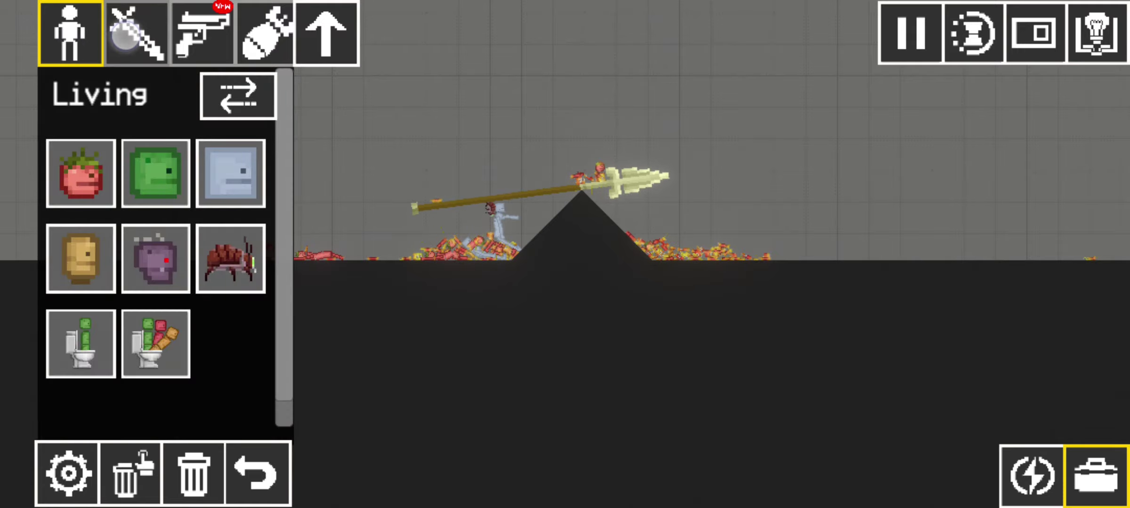
click(128, 33)
click(230, 314)
click(697, 192)
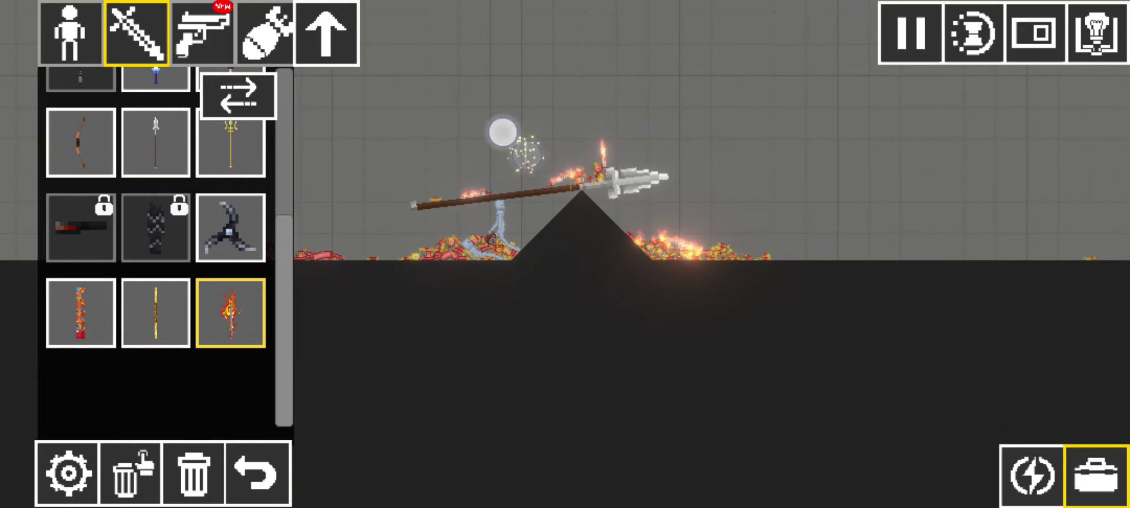
click(511, 74)
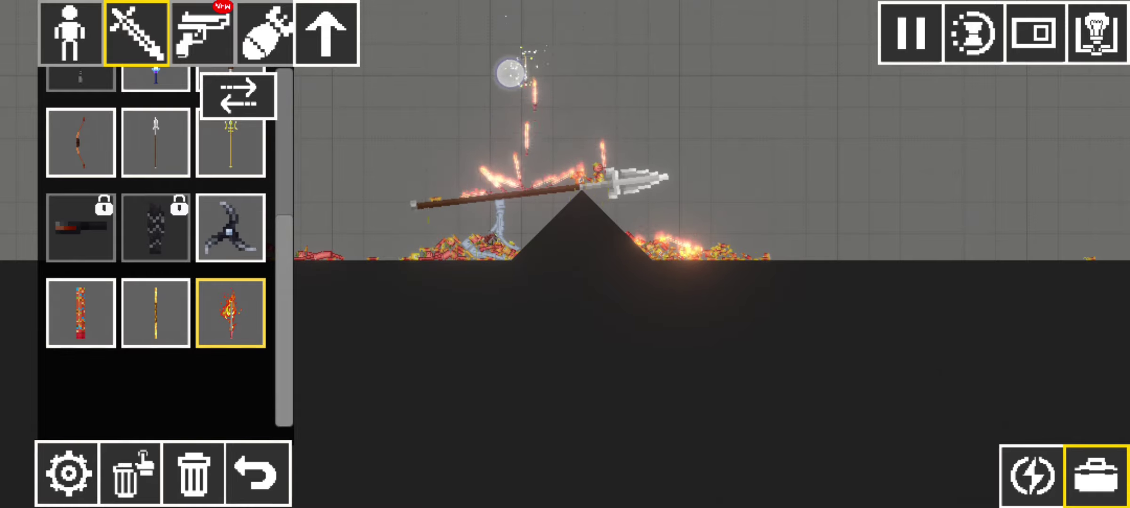
click(545, 99)
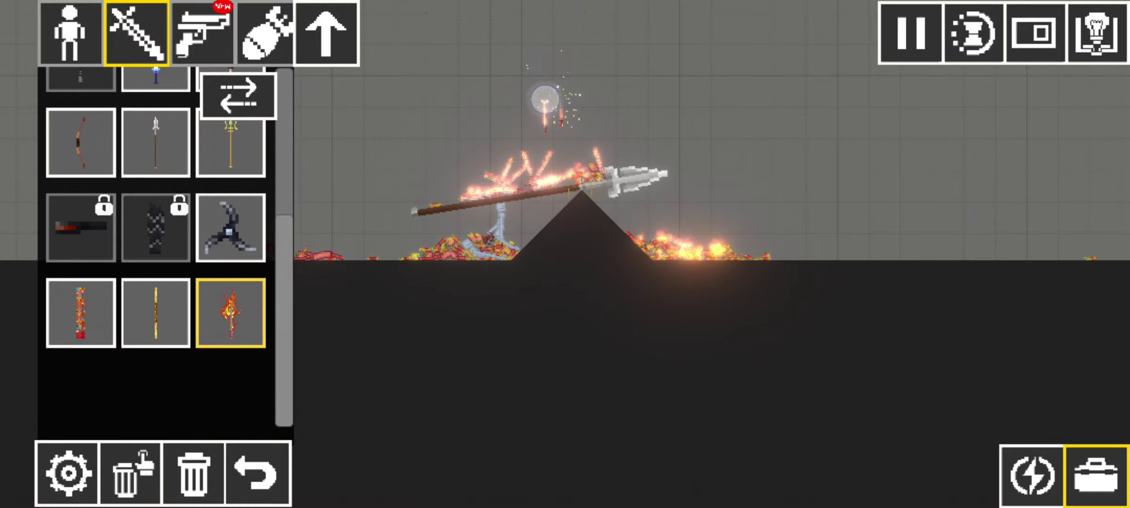
click(542, 139)
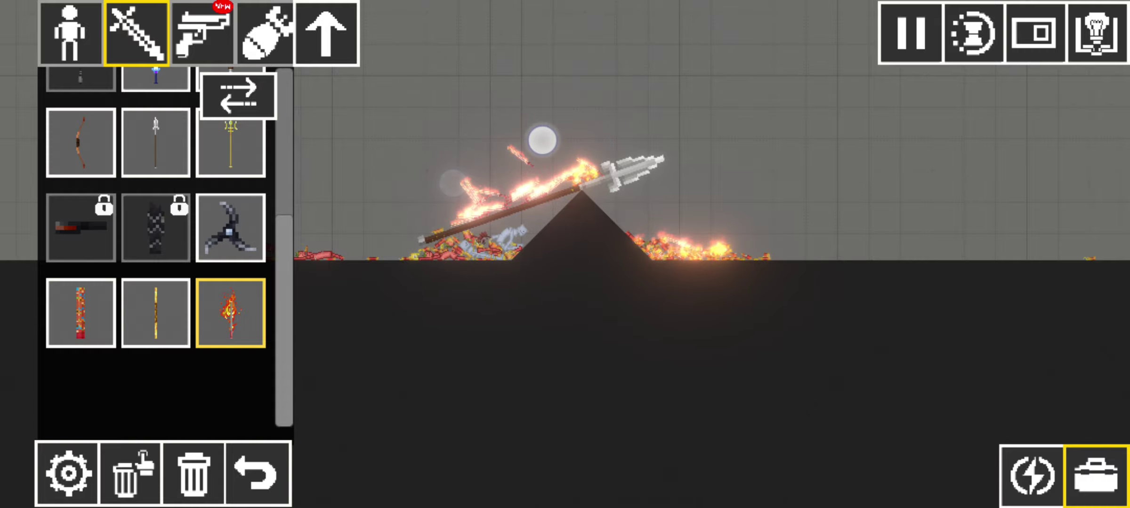
click(542, 157)
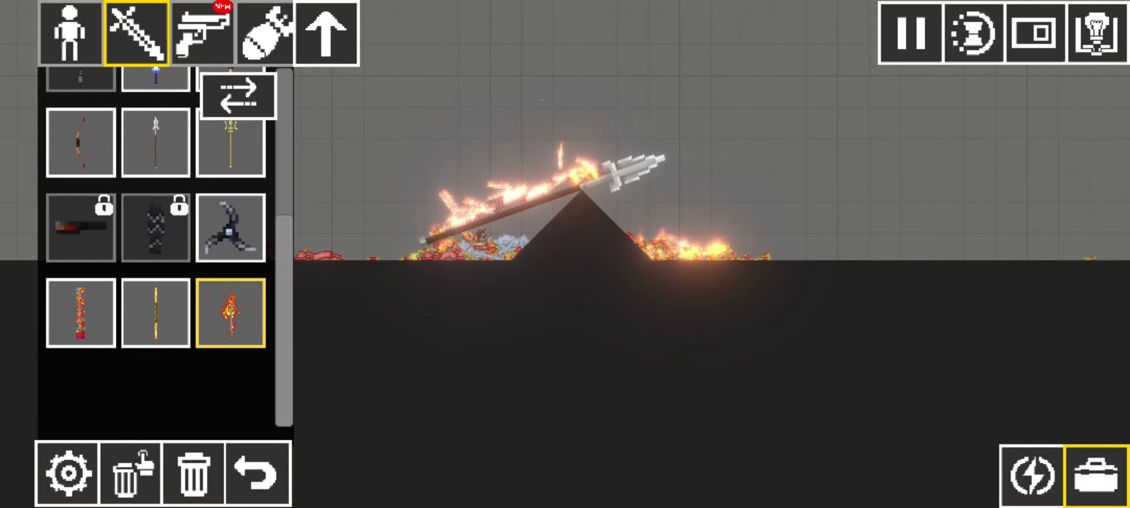
click(639, 32)
click(588, 41)
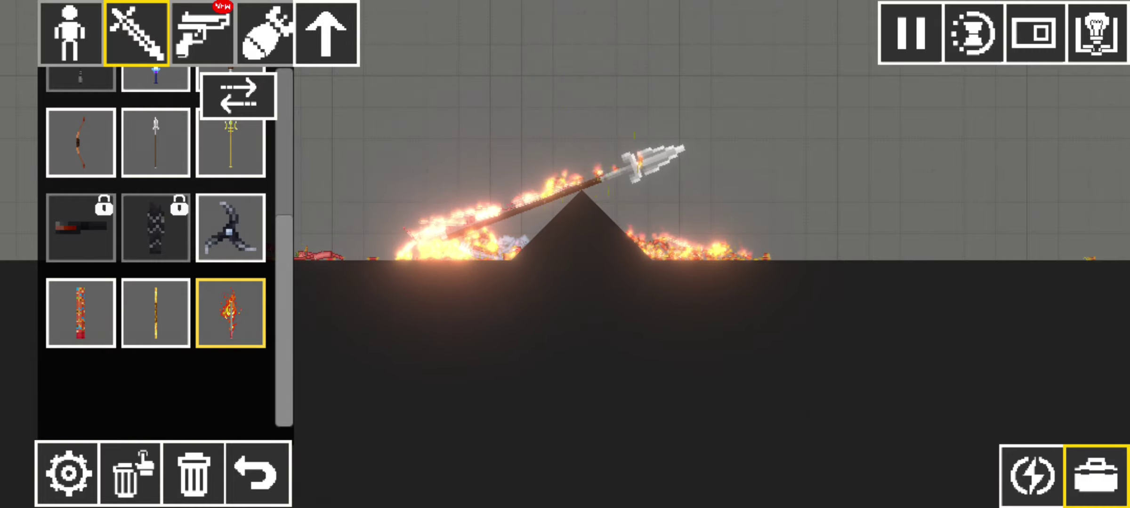
drag(662, 151, 688, 40)
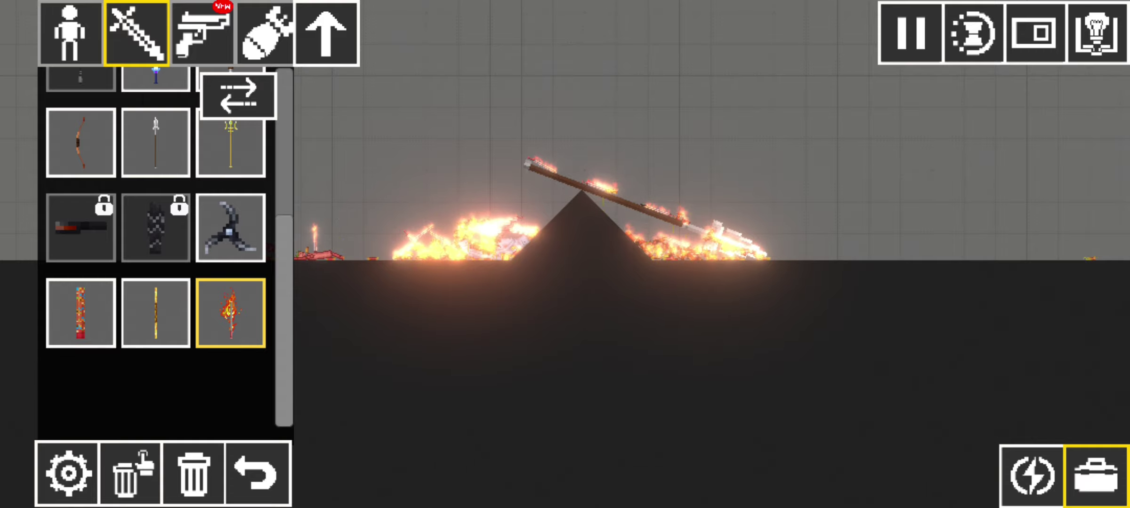
Add one more flaming sword, clear all objects, and go to the home screen's app list
click(366, 196)
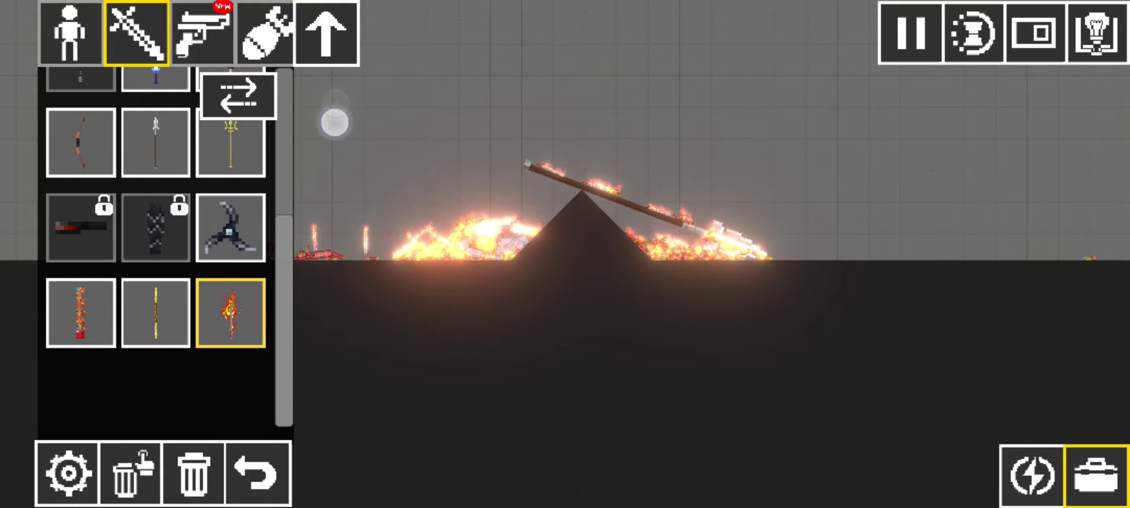
click(307, 169)
click(194, 474)
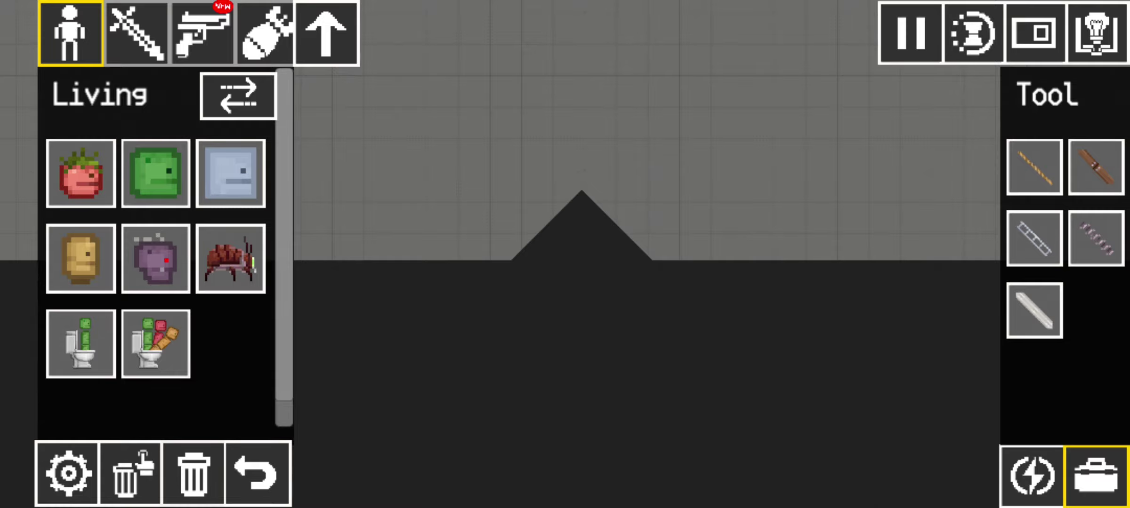
drag(583, 380, 918, 299)
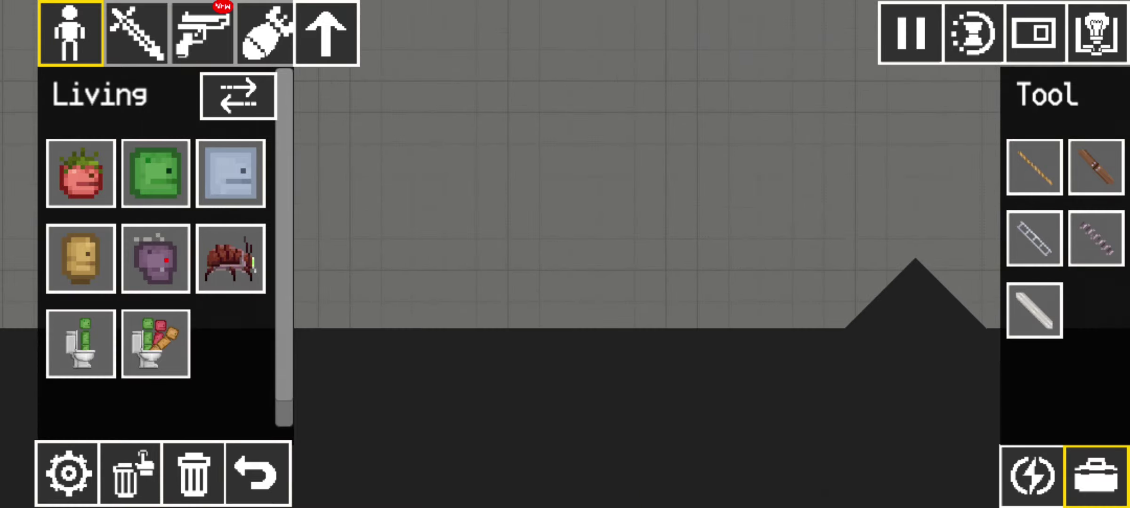
key(super)
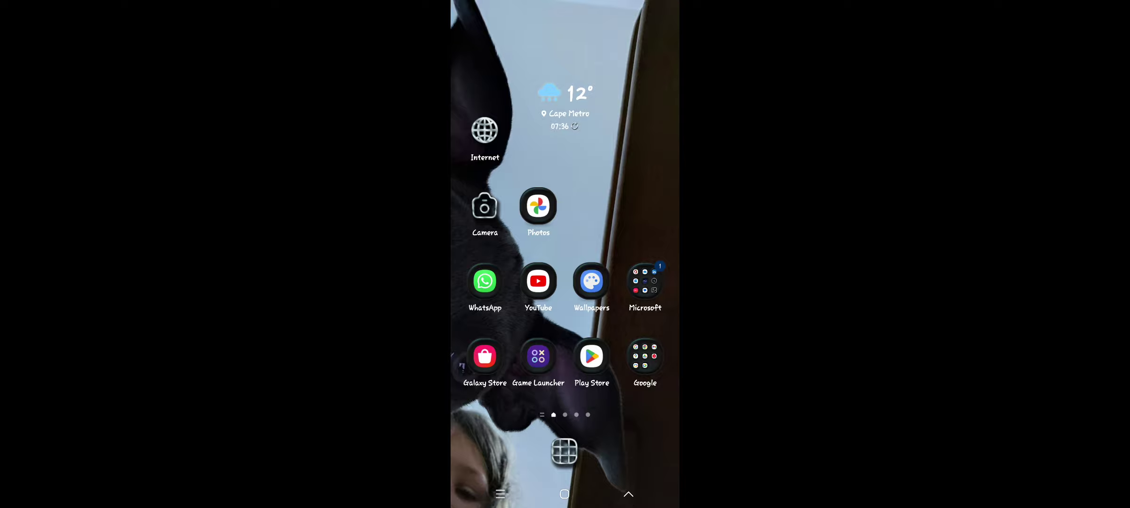
drag(565, 354, 565, 133)
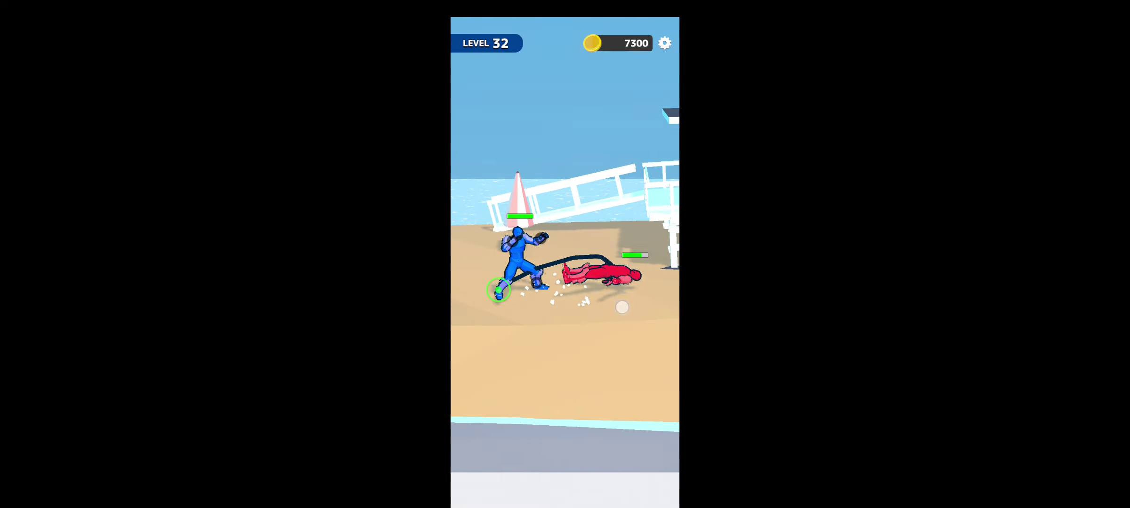
Draw whip attacks from the blue fighter toward the red and pink enemies on the beach
mouse_move(455, 300)
mouse_down()
mouse_move(547, 278)
mouse_move(547, 123)
mouse_move(666, 132)
mouse_move(642, 115)
mouse_up()
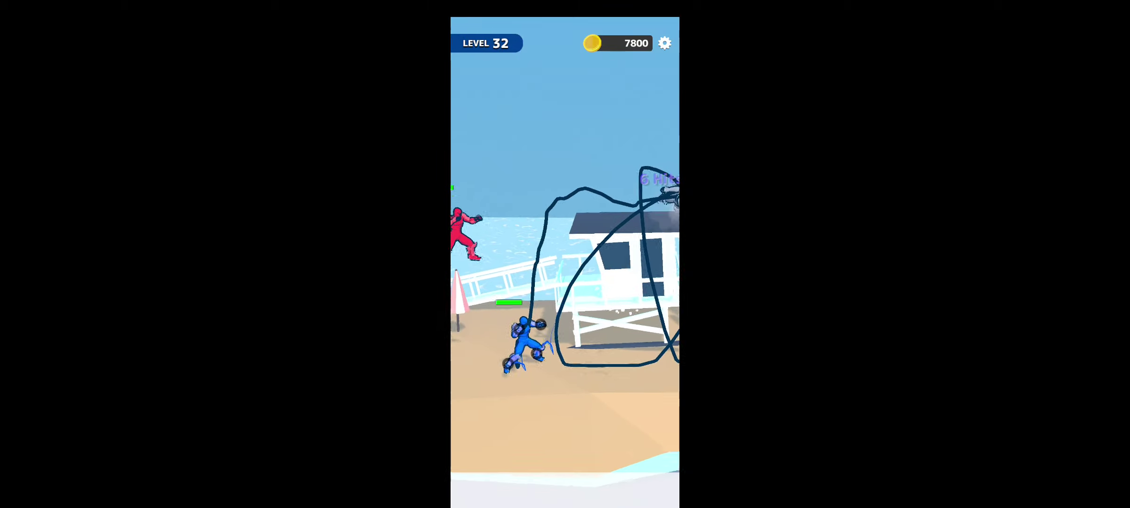
mouse_move(587, 305)
mouse_down()
mouse_move(600, 107)
mouse_move(548, 124)
mouse_move(543, 221)
mouse_up()
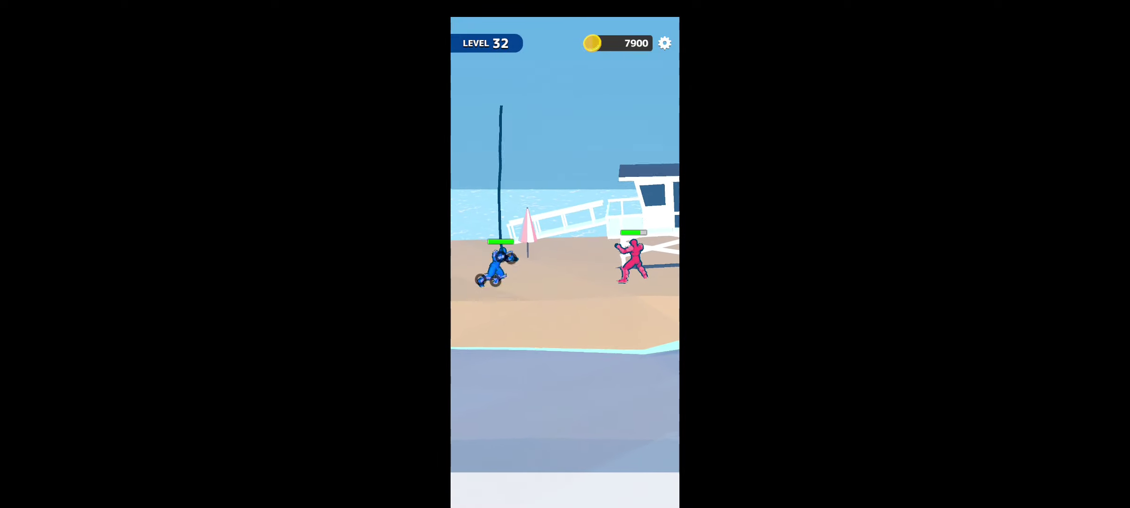
drag(495, 168, 563, 53)
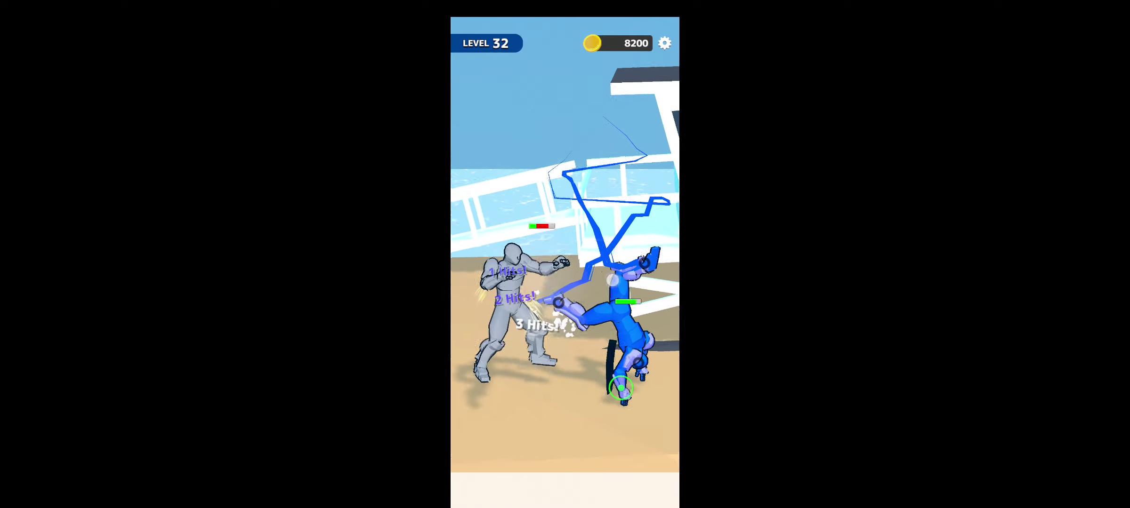
drag(618, 265, 481, 238)
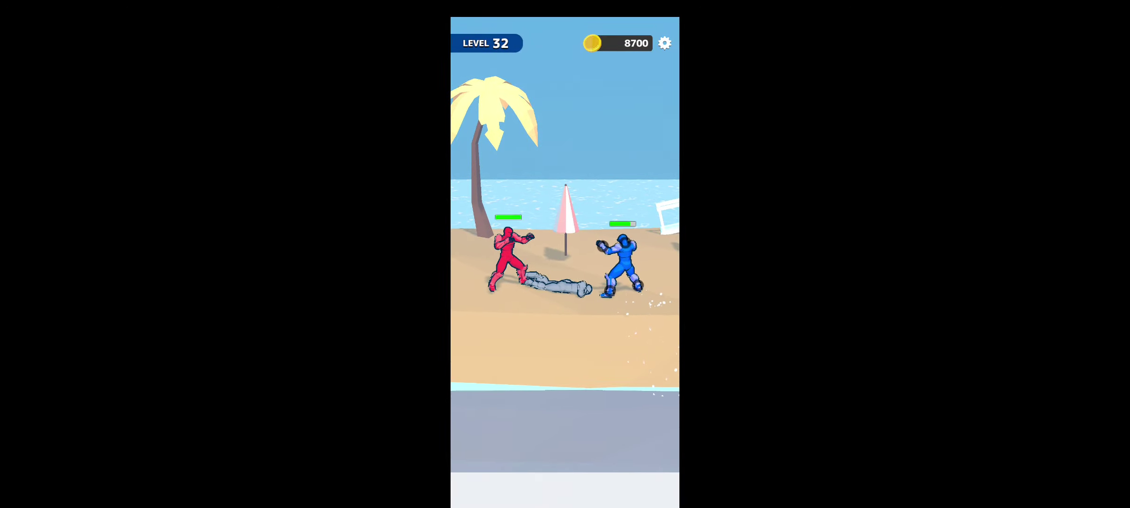
Draw a sweeping whip path that knocks out two red fighters on level 32
drag(618, 265, 504, 256)
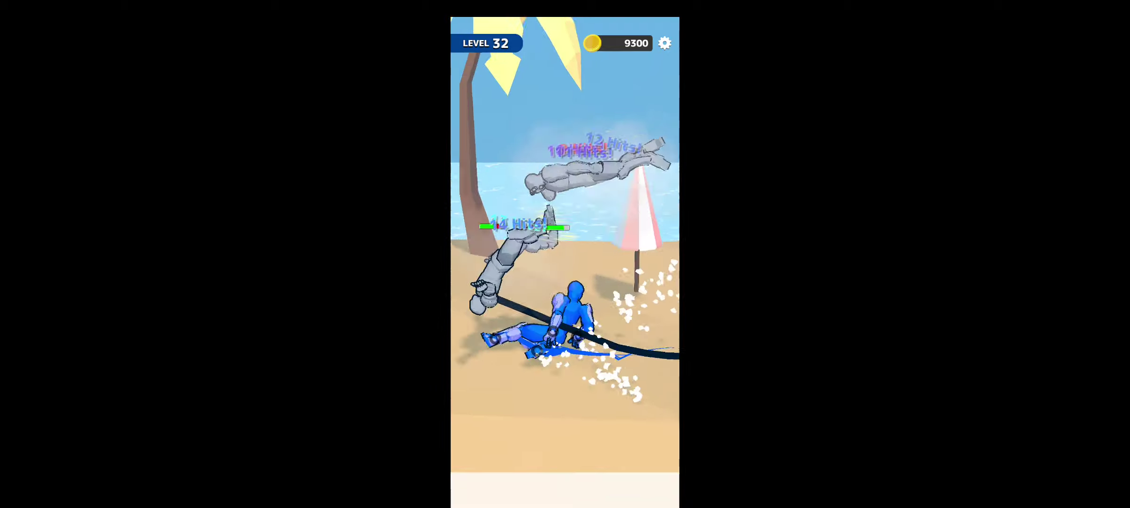